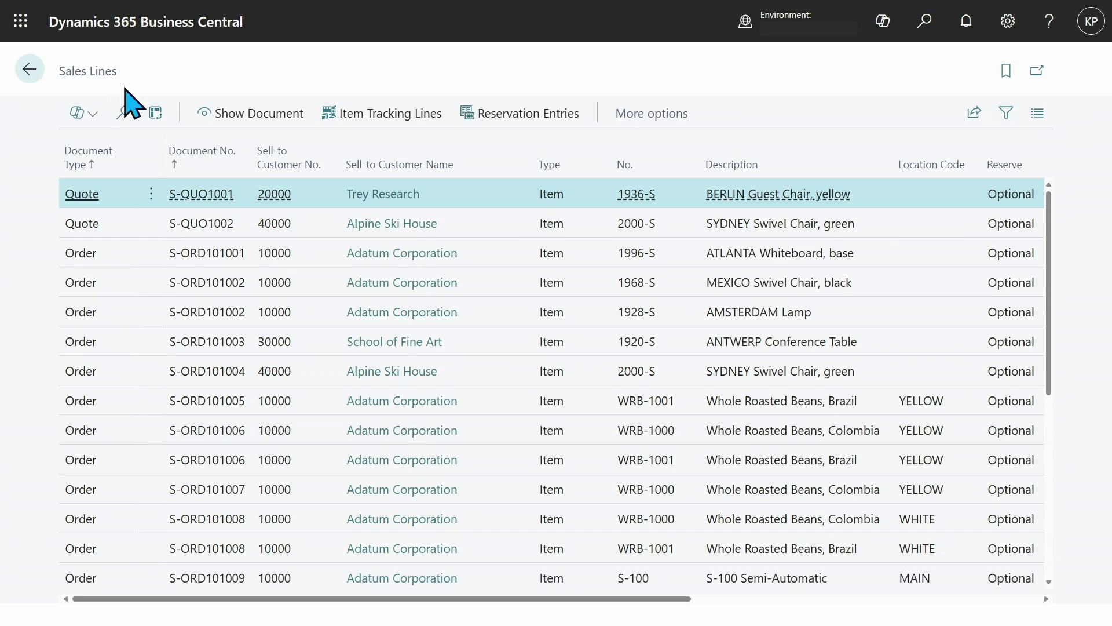
Switch the Sales Lines list into analysis mode, creating the Analysis 1 tab.
left_click(156, 113)
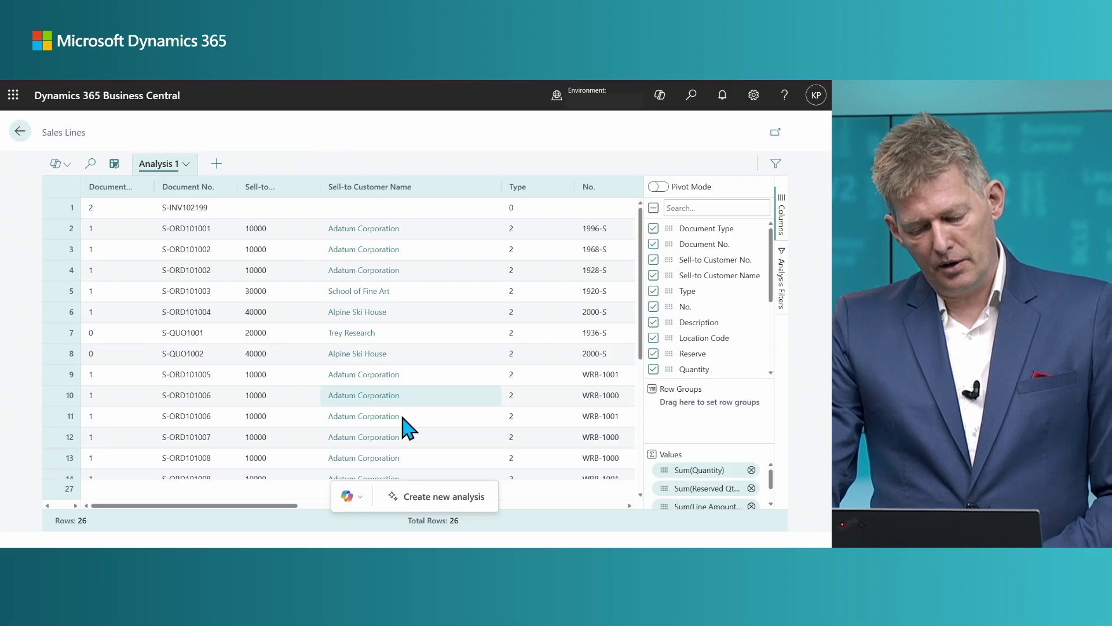
Ask Copilot for a new analysis summing sales quantity and amount by location, using a pasted prompt.
left_click(427, 505)
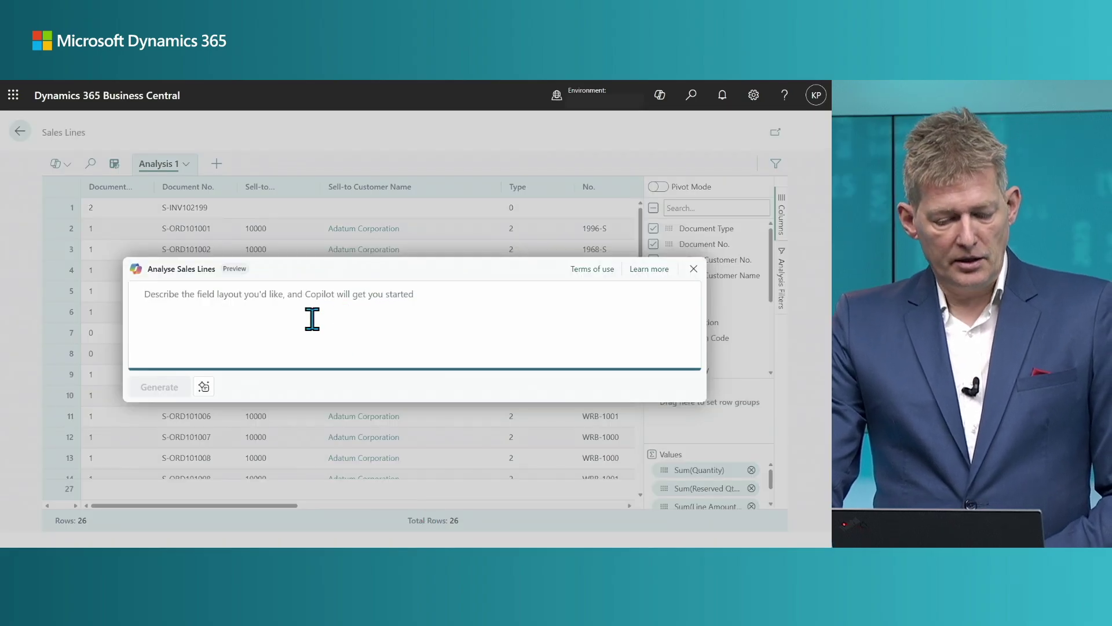
type("summarize my sales (q and amount), grouped by location name")
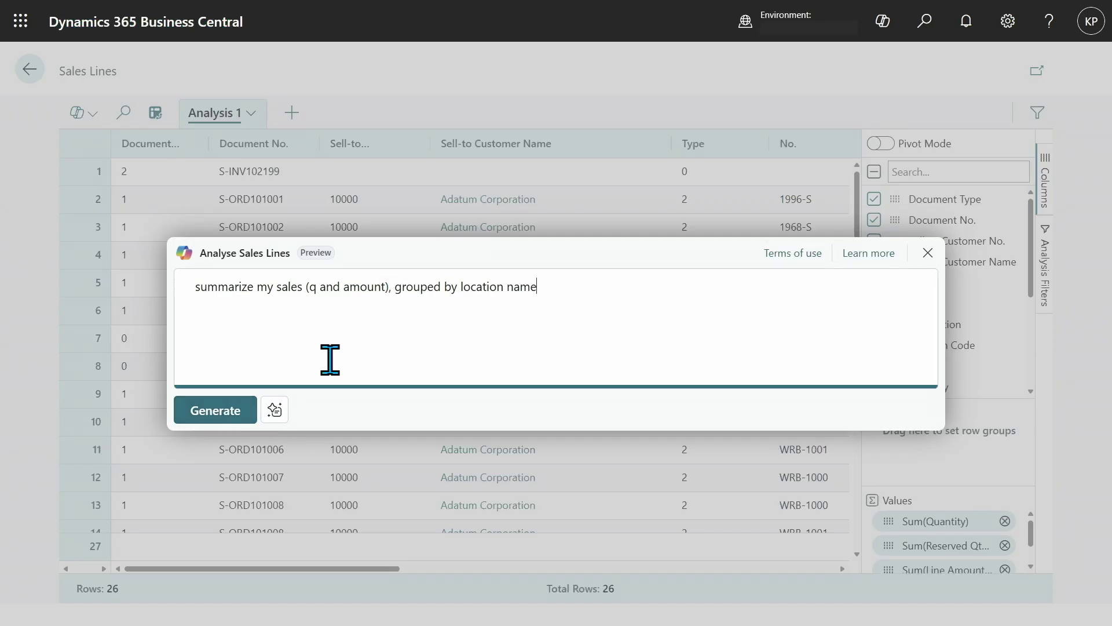
left_click(212, 410)
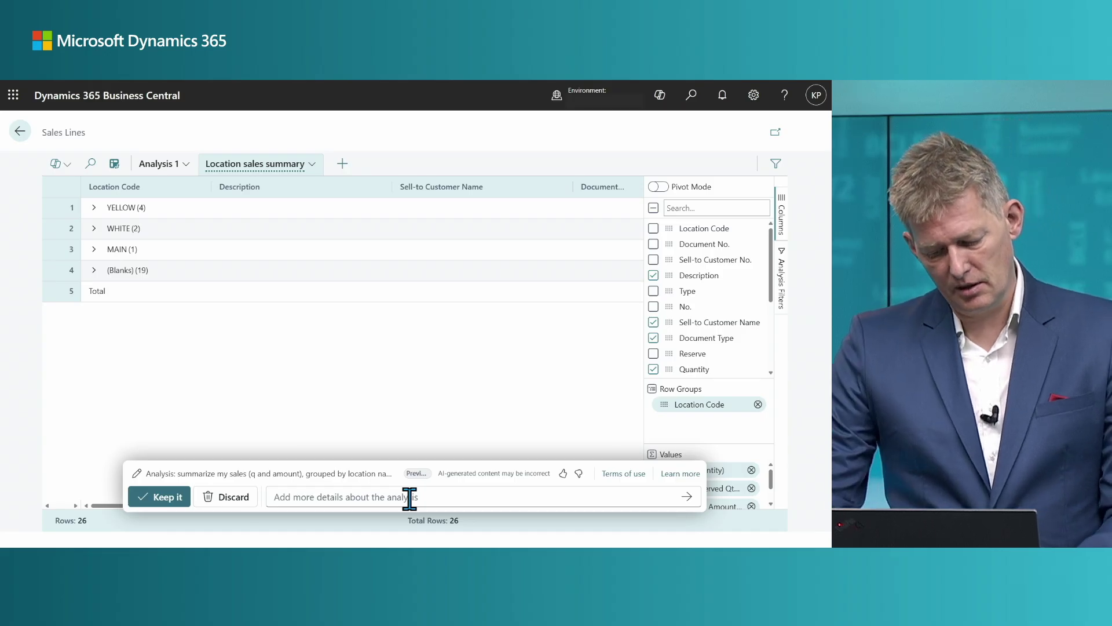
Refine the Copilot analysis with 'Please use location name and not location code'.
left_click(409, 497)
type("Ple")
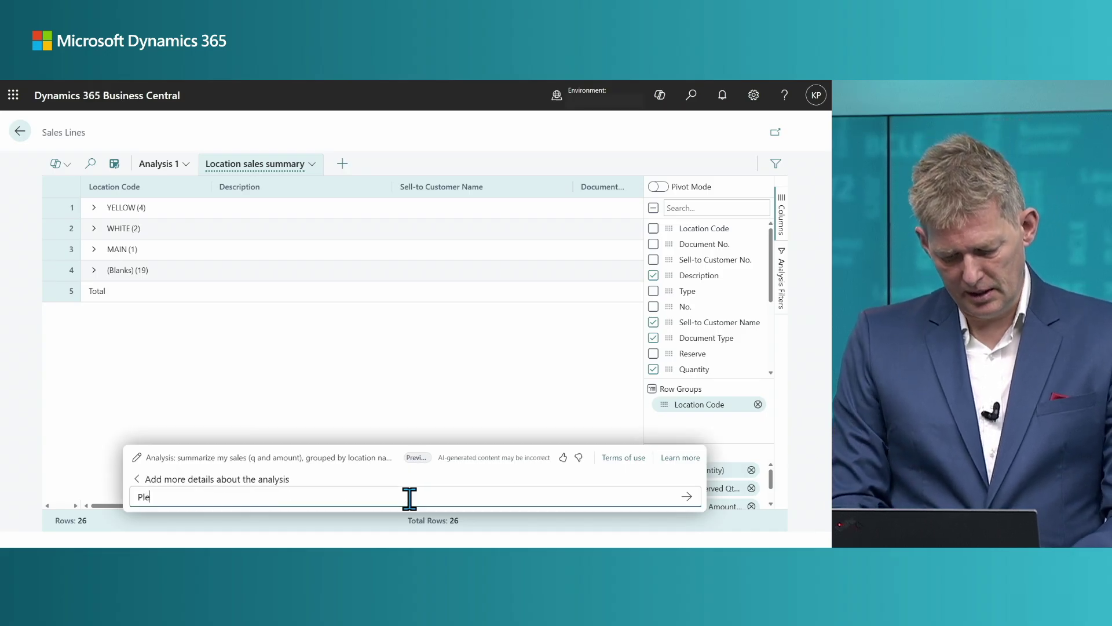
type("ase use loca")
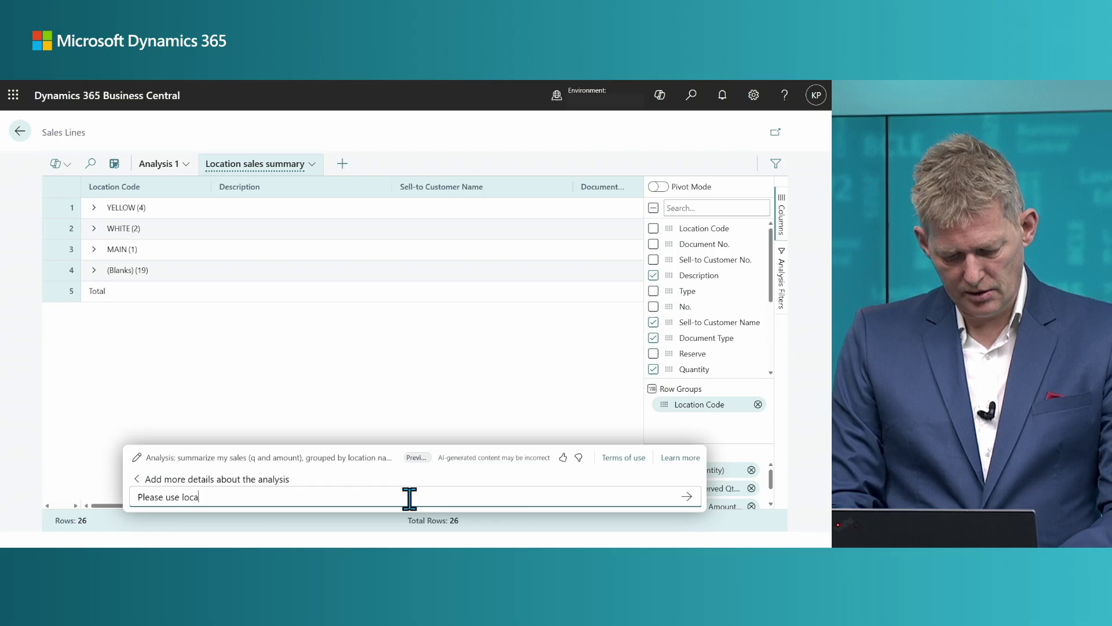
type("tion name an")
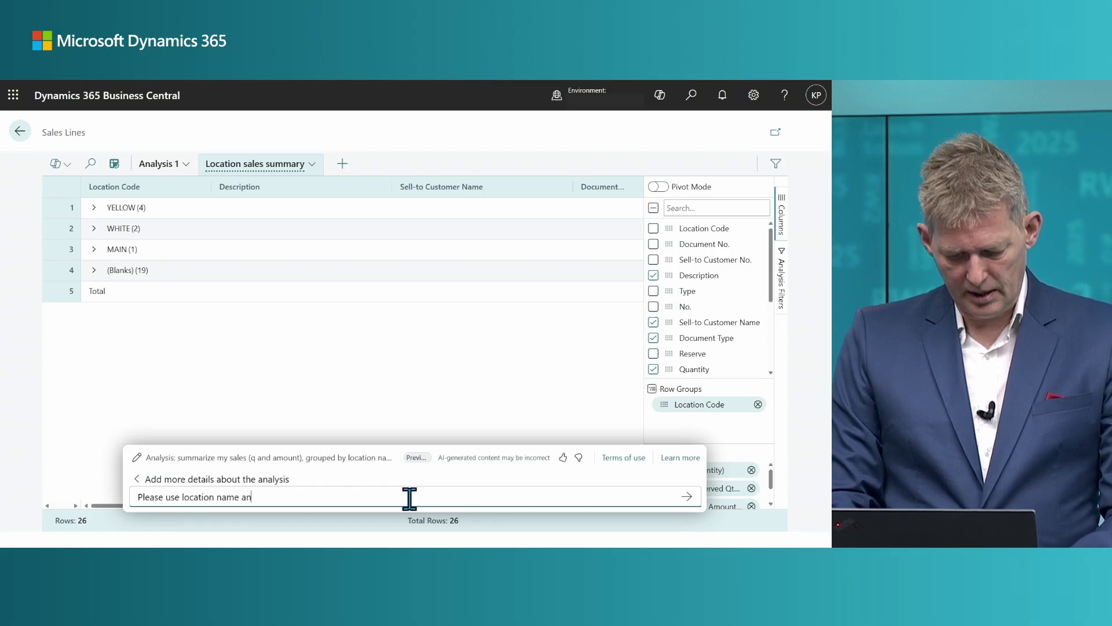
type("d not location co")
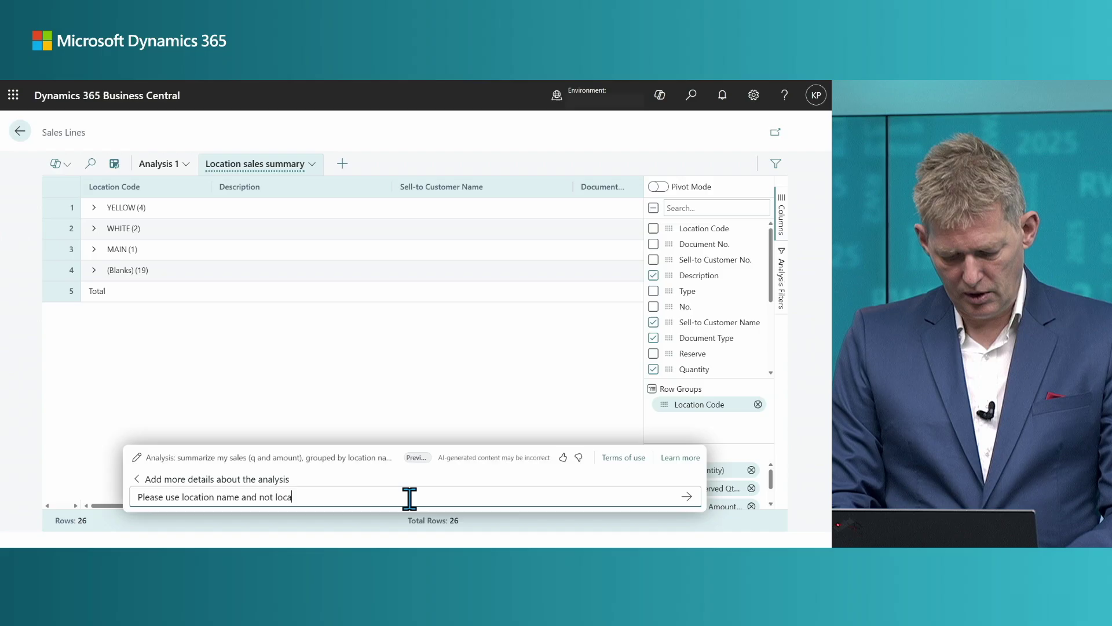
type("de")
key("Return")
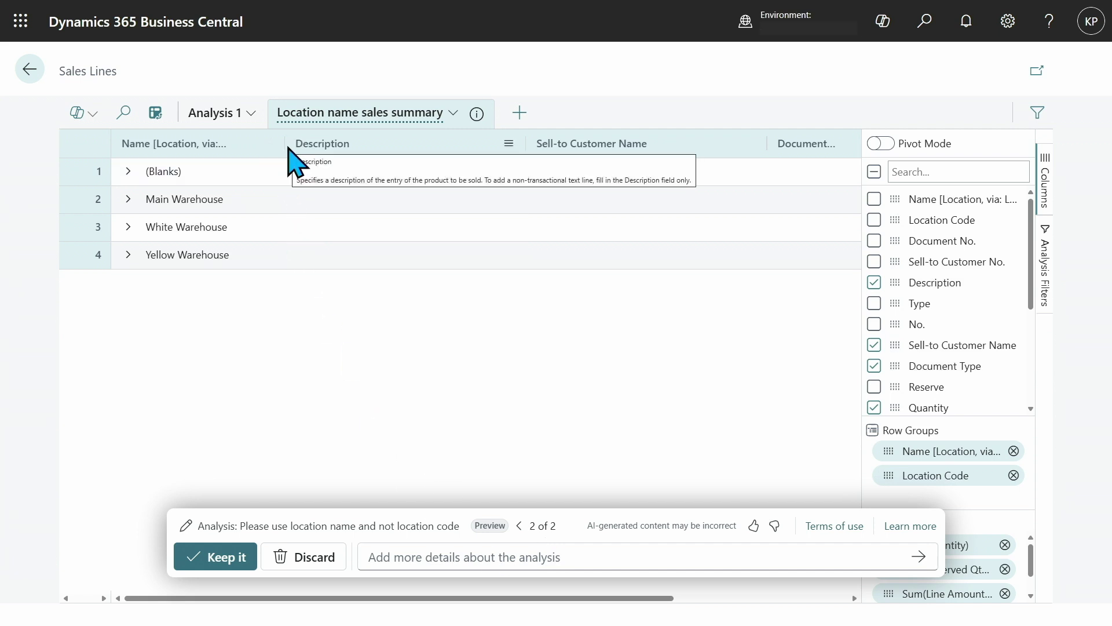
Widen the Name column and keep the 'Location name sales summary' analysis tab.
left_click_drag(287, 145, 364, 142)
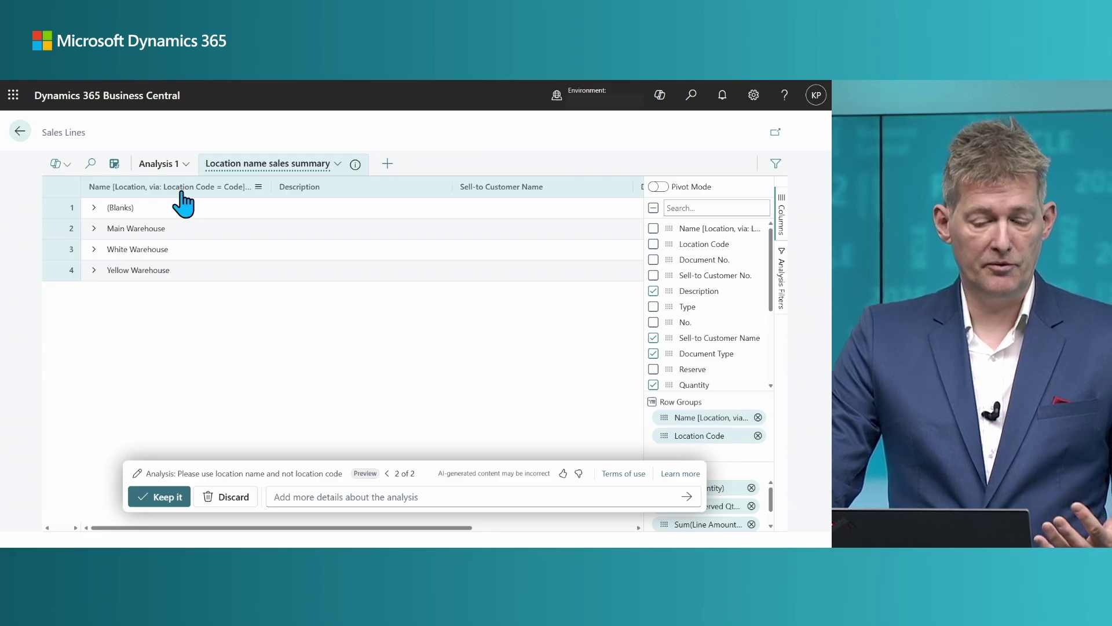
left_click(162, 497)
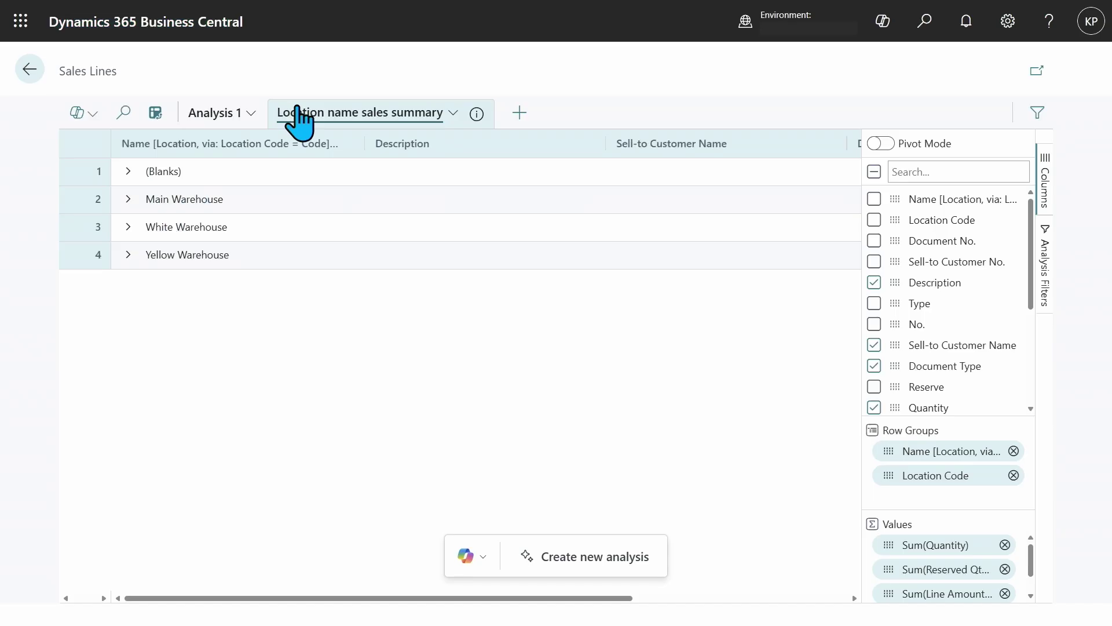
left_click(183, 164)
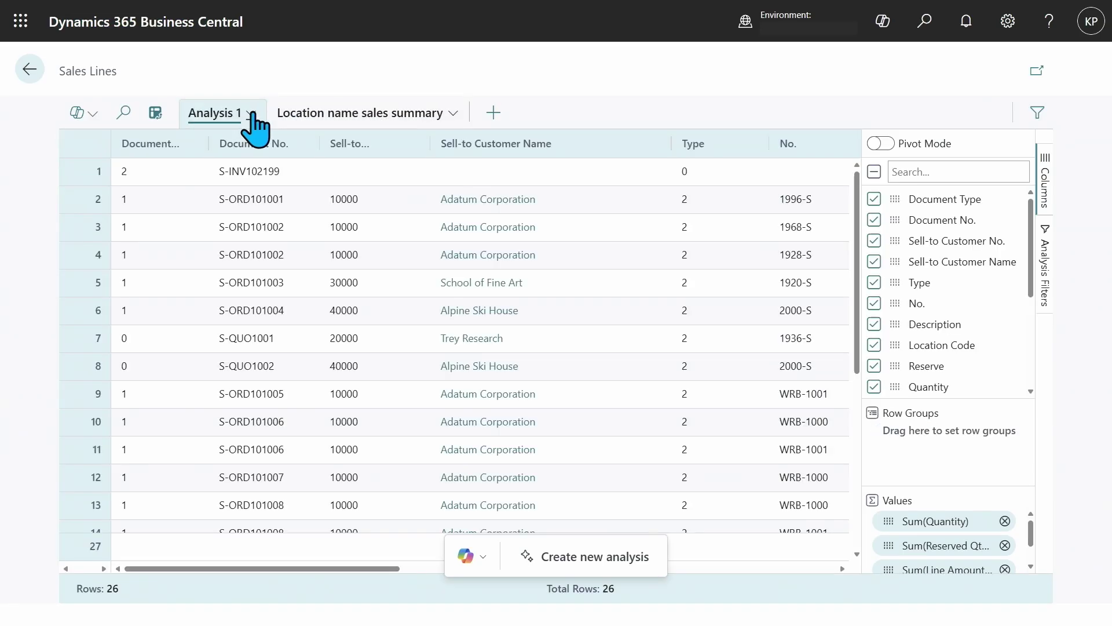
left_click(250, 114)
mouse_move(293, 200)
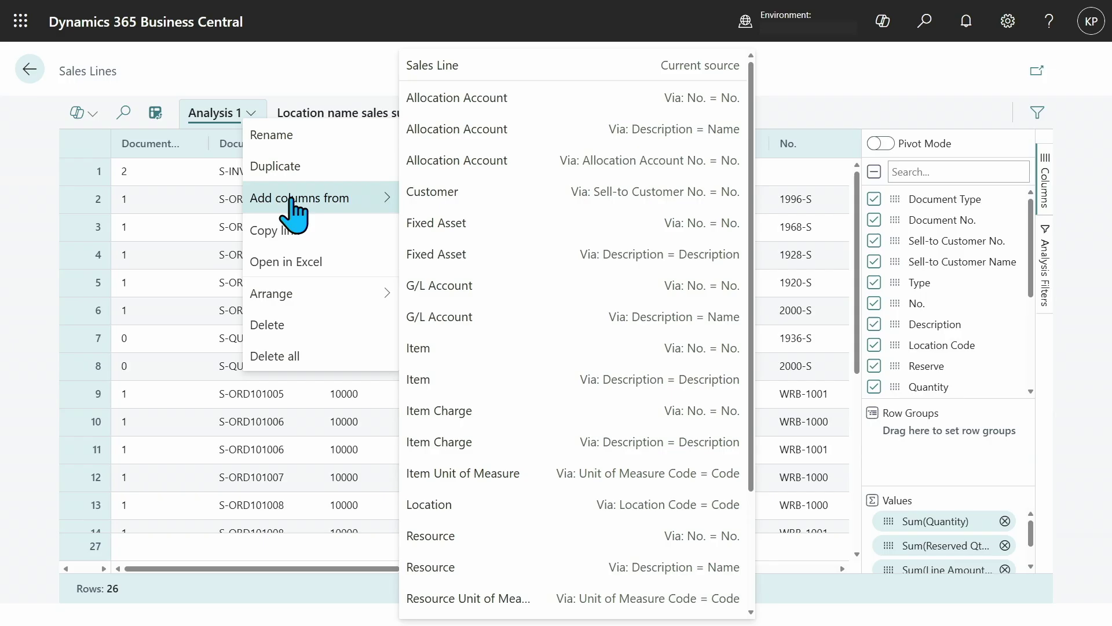
left_click(316, 88)
left_click(350, 119)
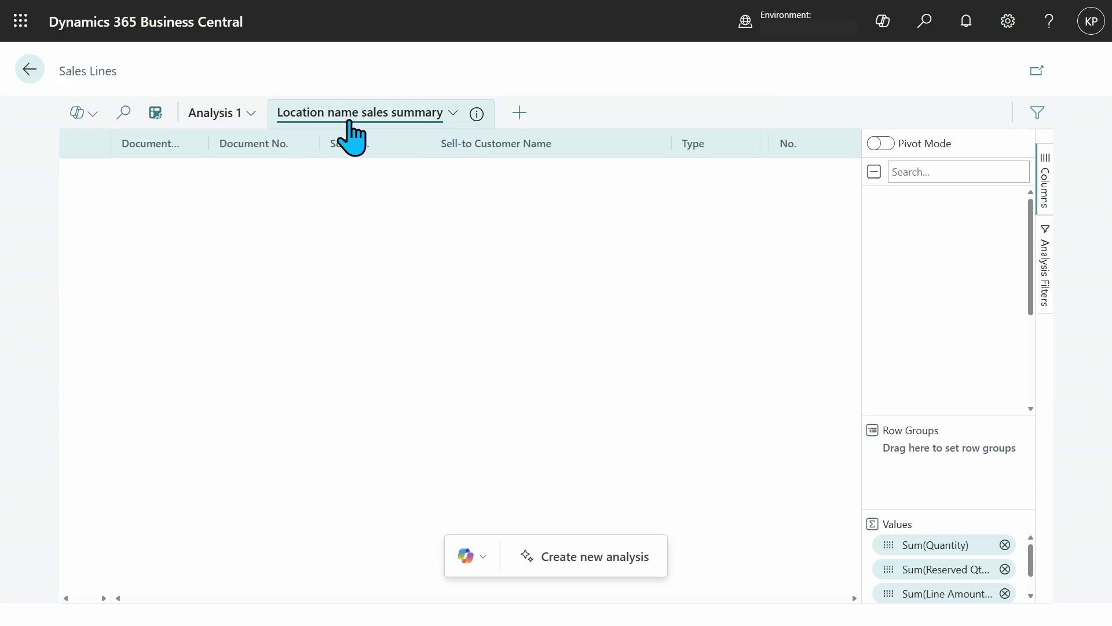
mouse_move(475, 118)
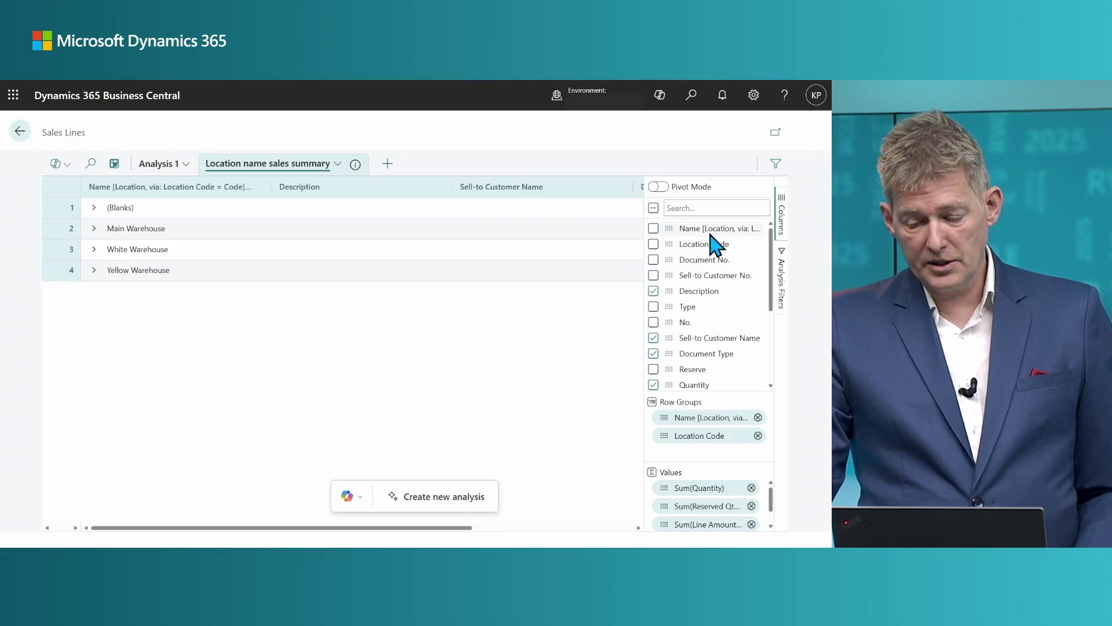
Scroll the field panel to check the Name and Location Code row groups and summed values.
scroll(716, 245, "down", 3)
scroll(717, 245, "down", 2)
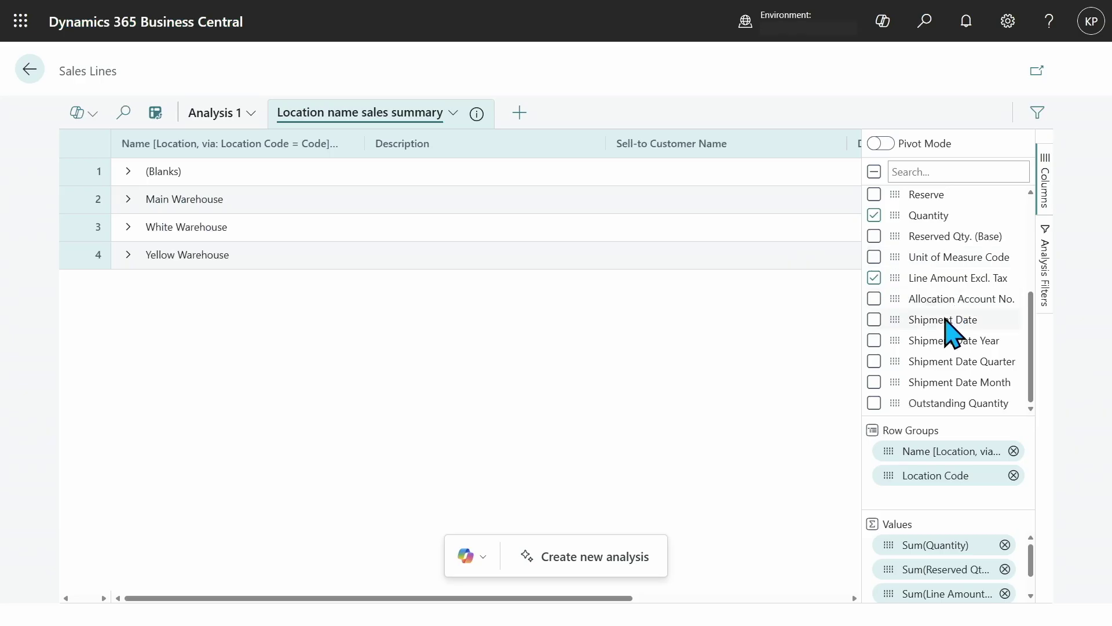
mouse_move(945, 320)
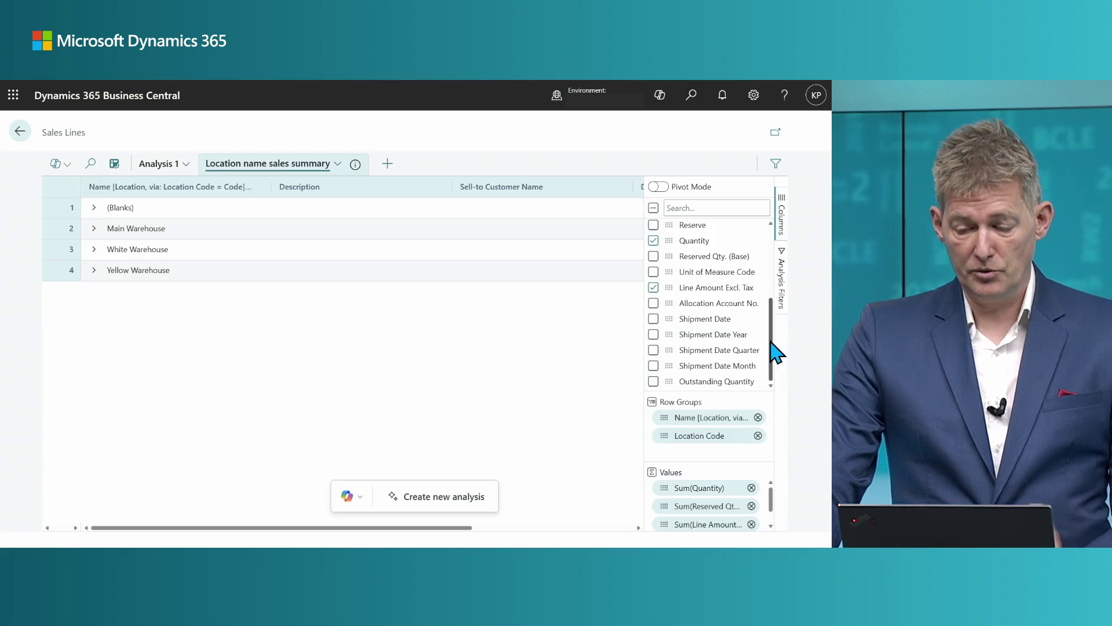
Turn on Pivot Mode and put Shipment Date Quarter into Column Labels.
left_click(661, 187)
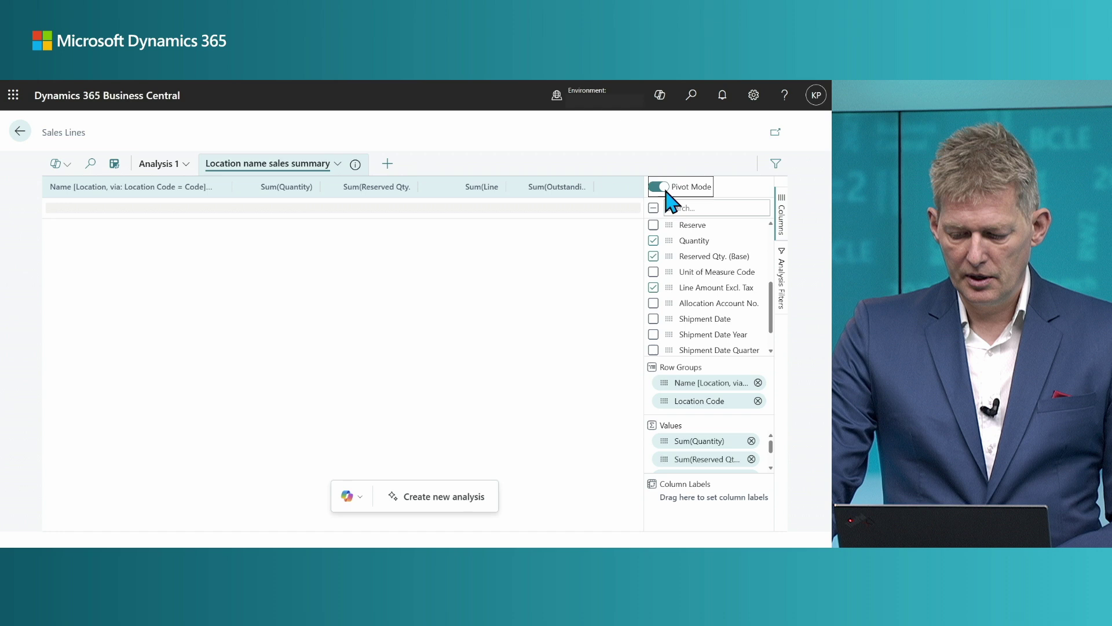
scroll(729, 278, "down", 6)
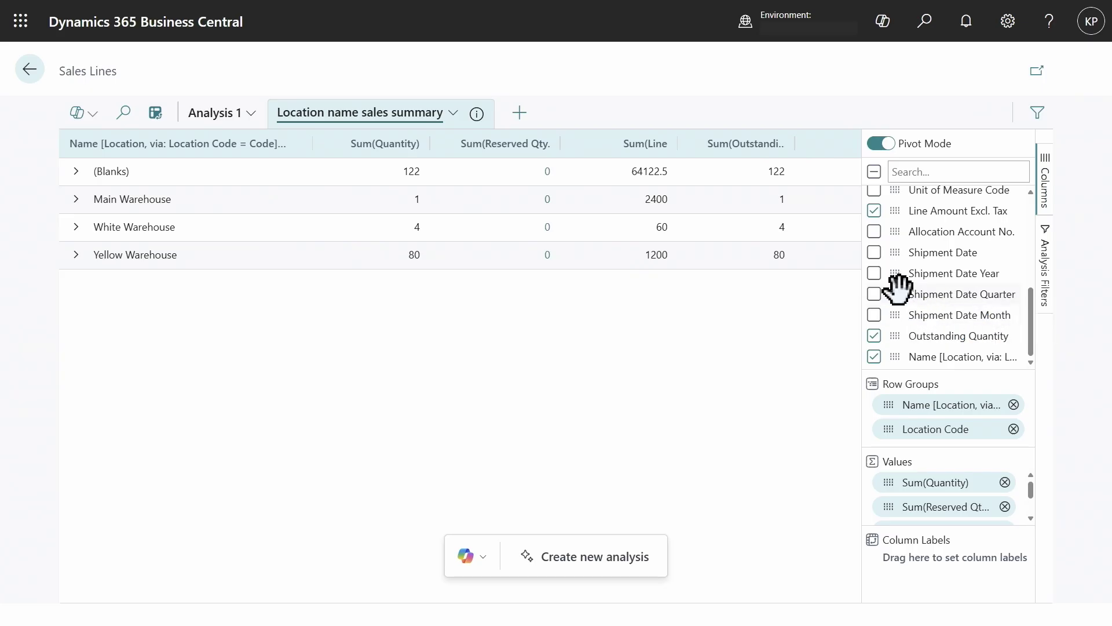
left_click_drag(895, 293, 940, 565)
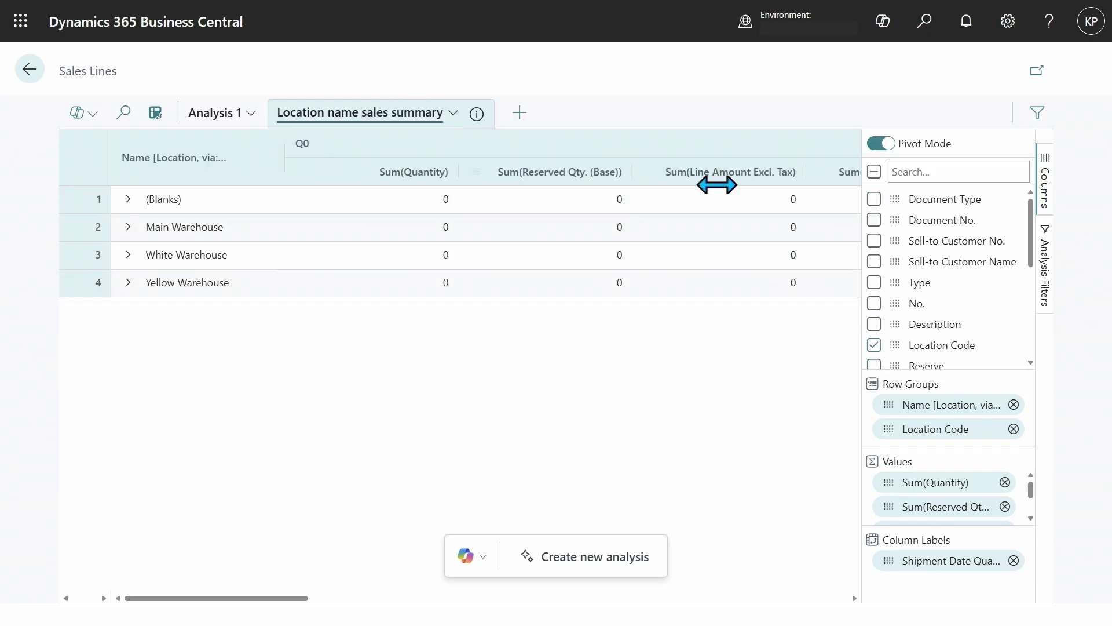
scroll(973, 323, "down", 5)
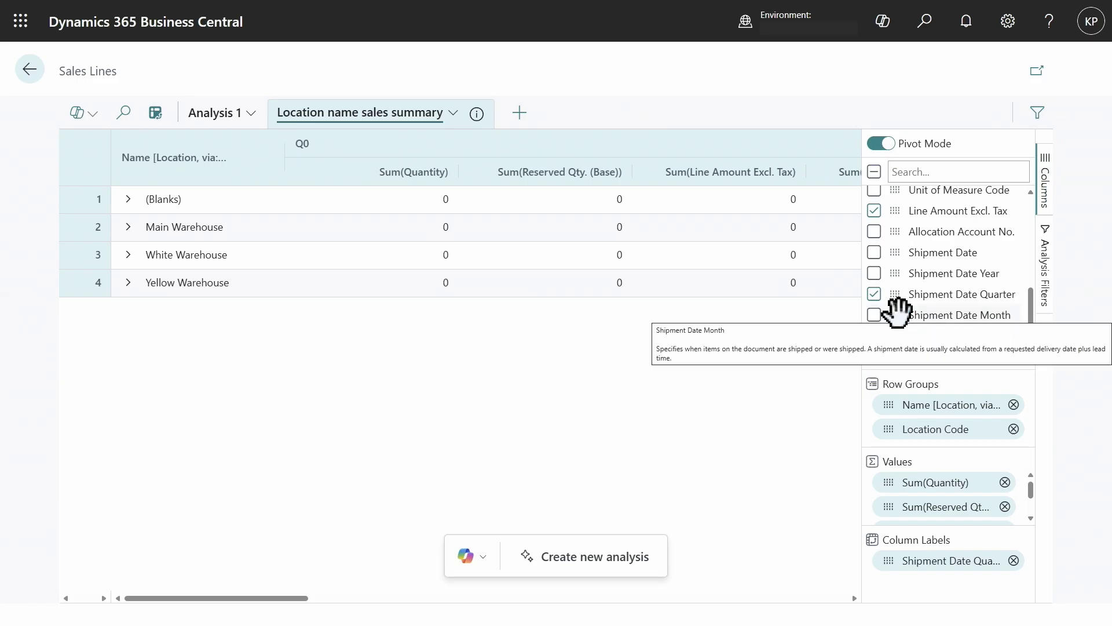
Add Shipment Date Month to the column labels from its right-click menu.
right_click(898, 314)
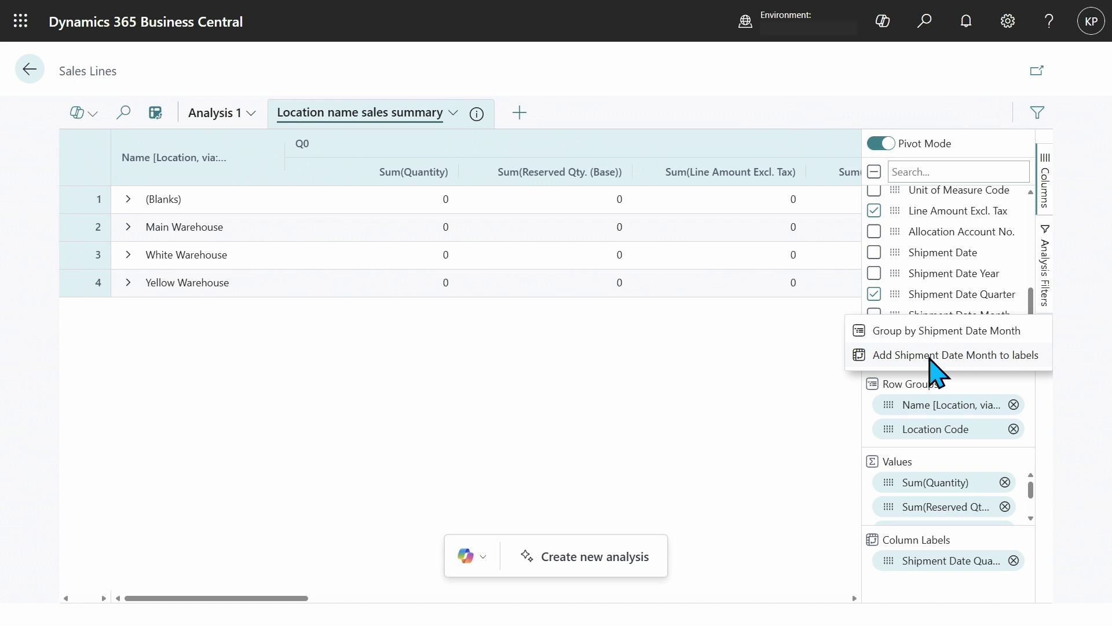
left_click(929, 354)
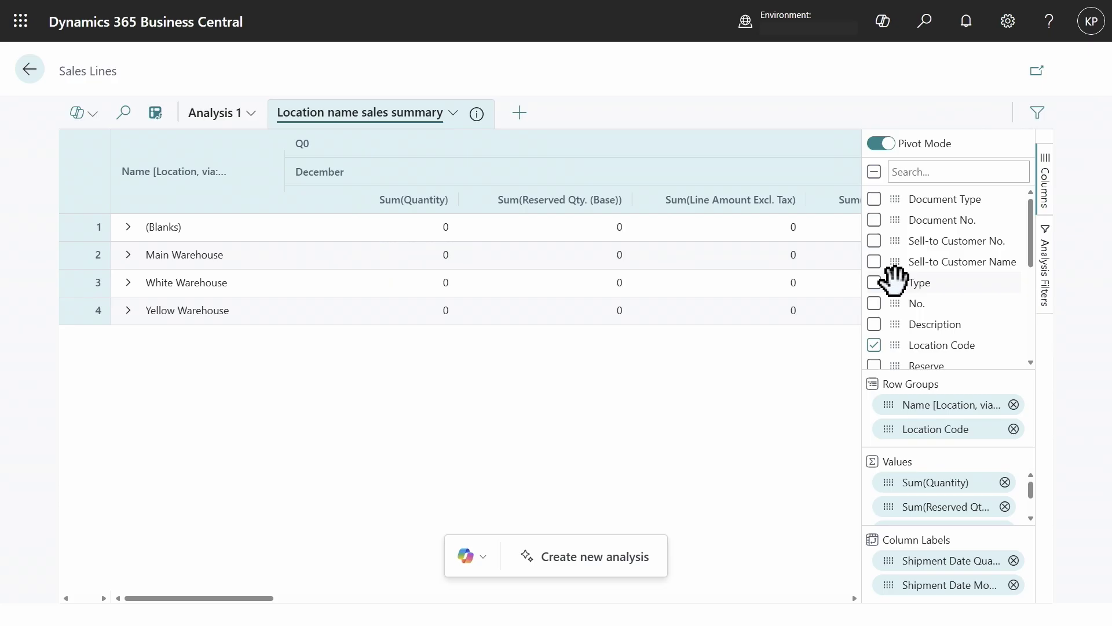
Turn Pivot Mode off and show Type as a plain column rather than a row group.
left_click(875, 284)
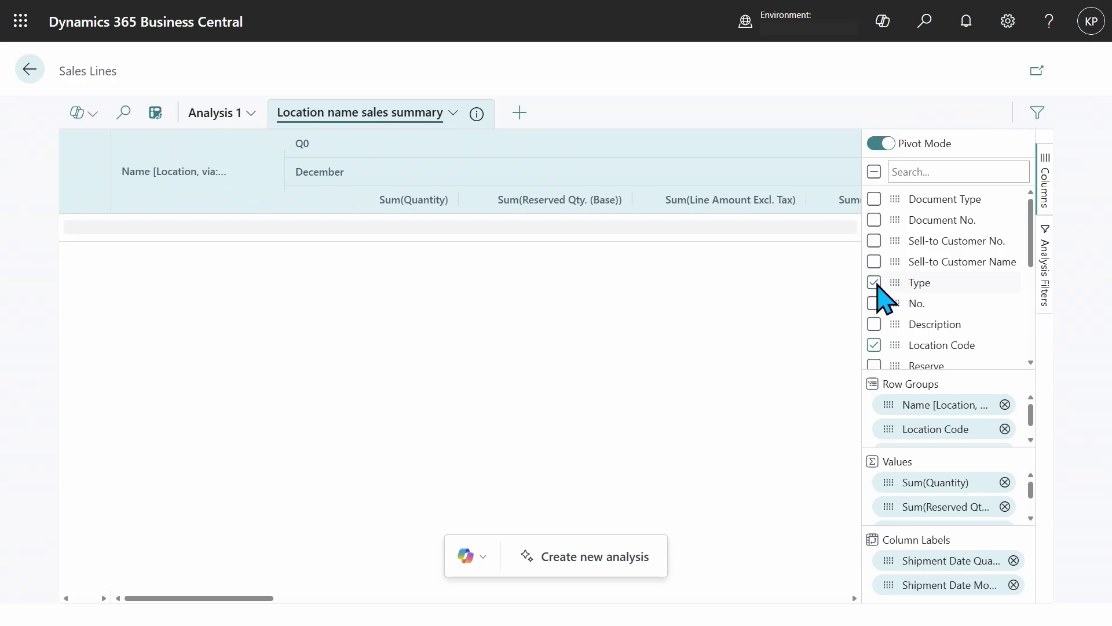
right_click(896, 284)
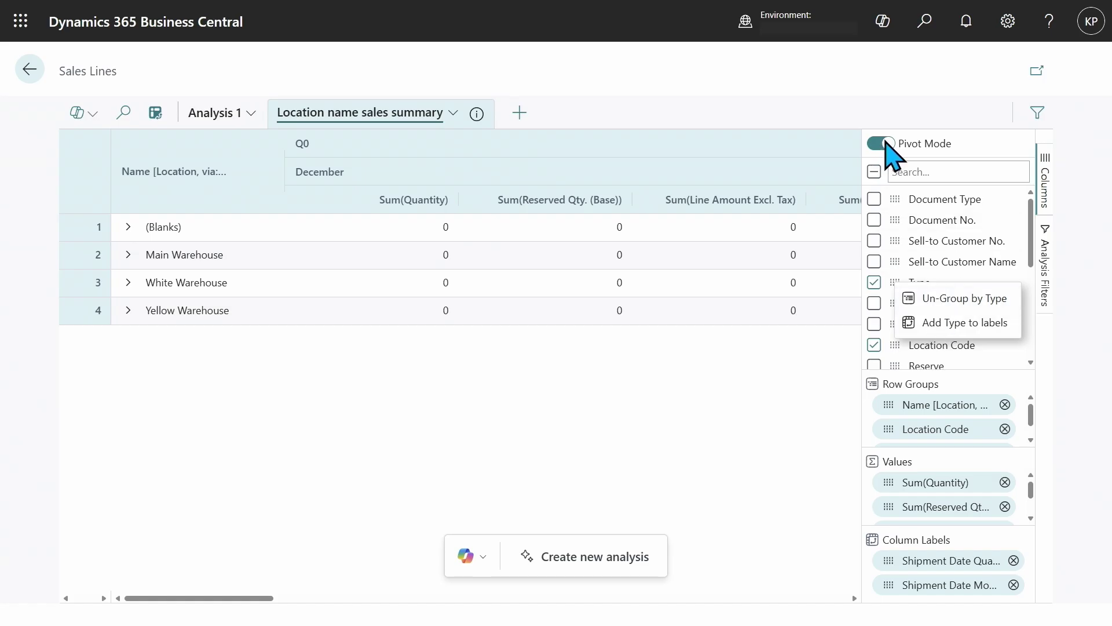
left_click(882, 145)
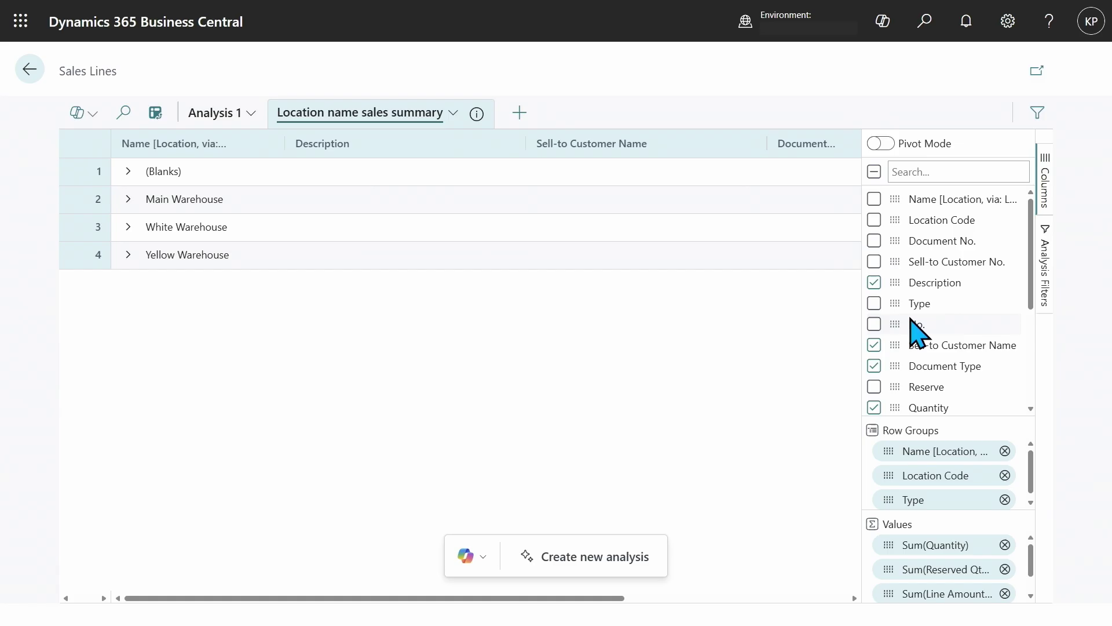
left_click(874, 303)
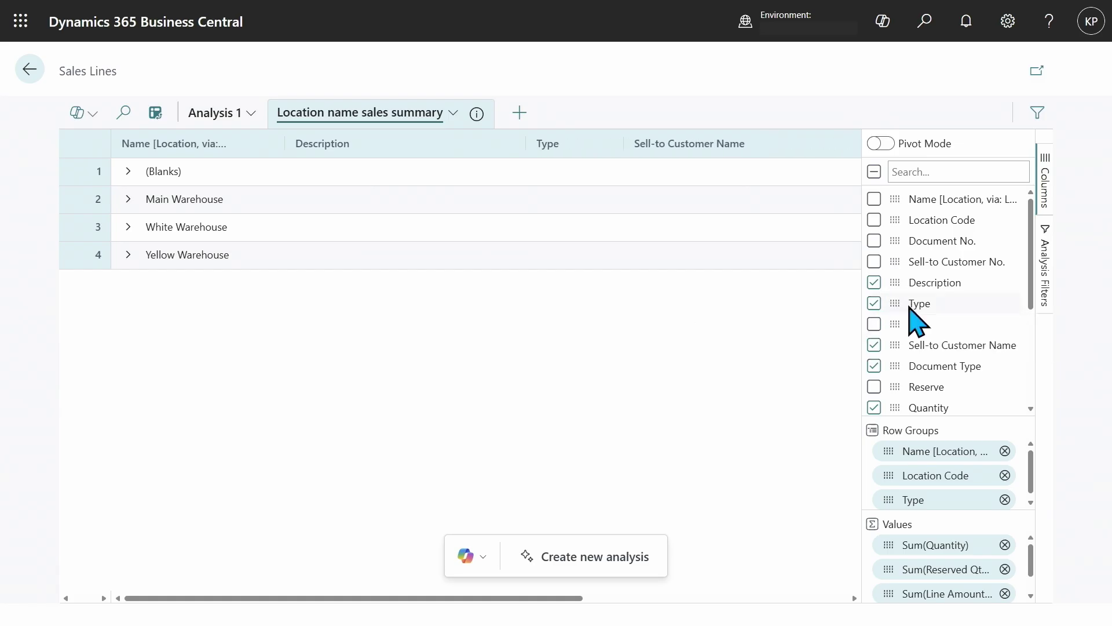
right_click(897, 312)
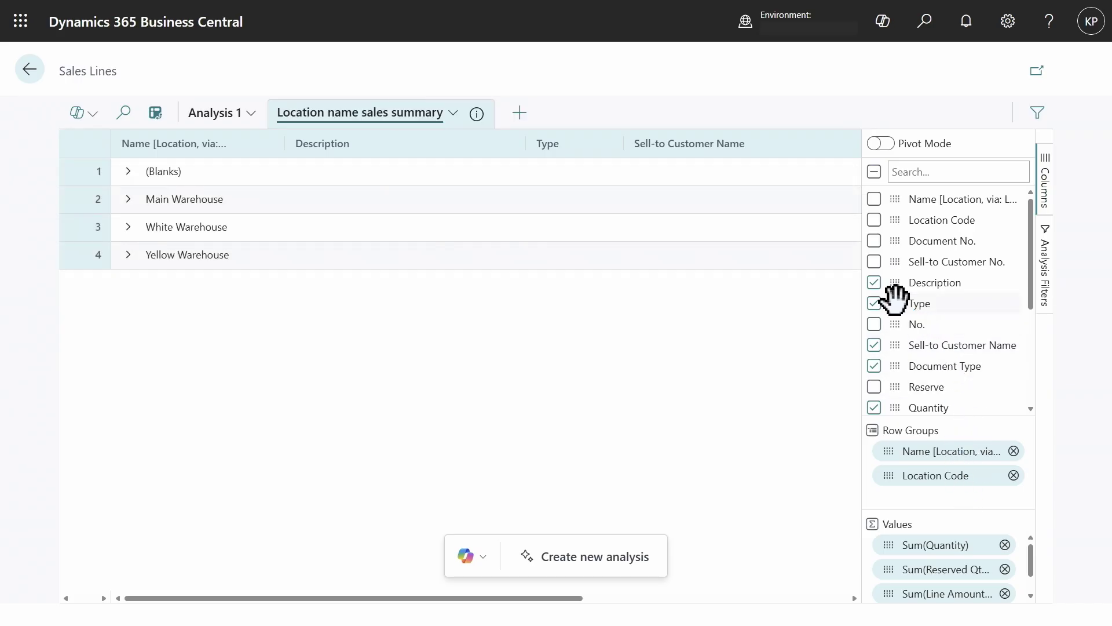
Move the Type column to the far right and use Scroll Type into View.
right_click(897, 303)
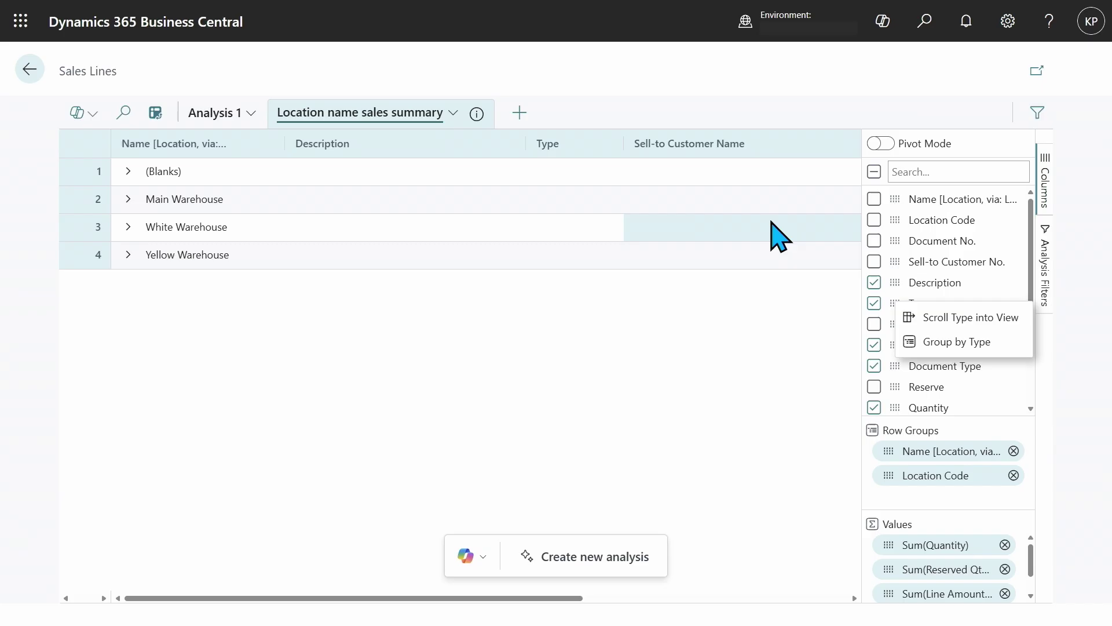
left_click_drag(545, 152, 985, 152)
left_click(1035, 147)
left_click(1045, 186)
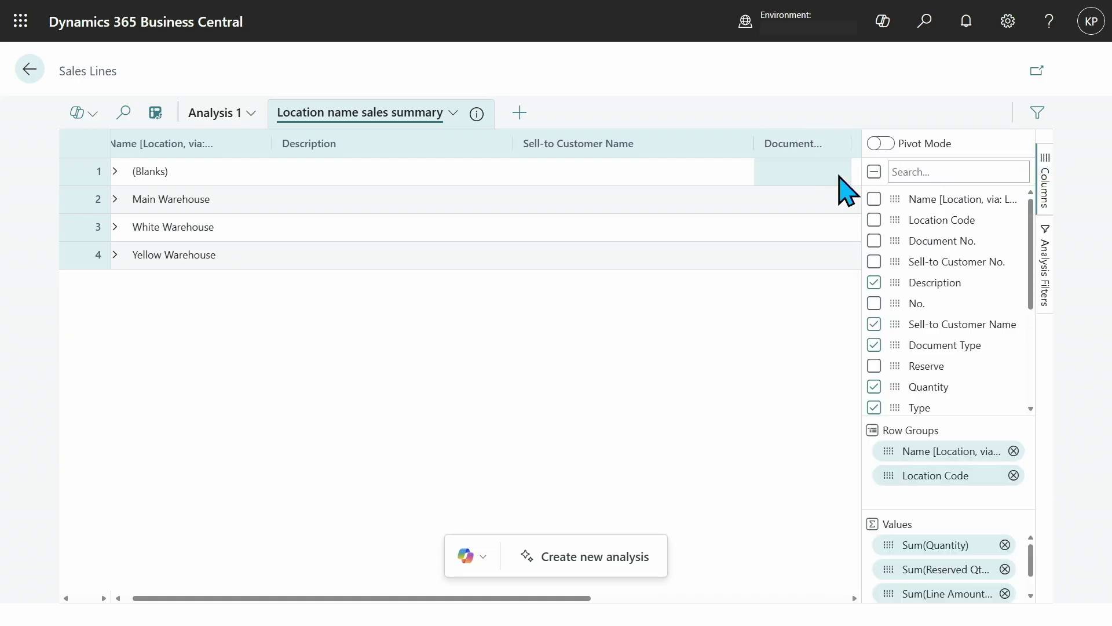
right_click(898, 408)
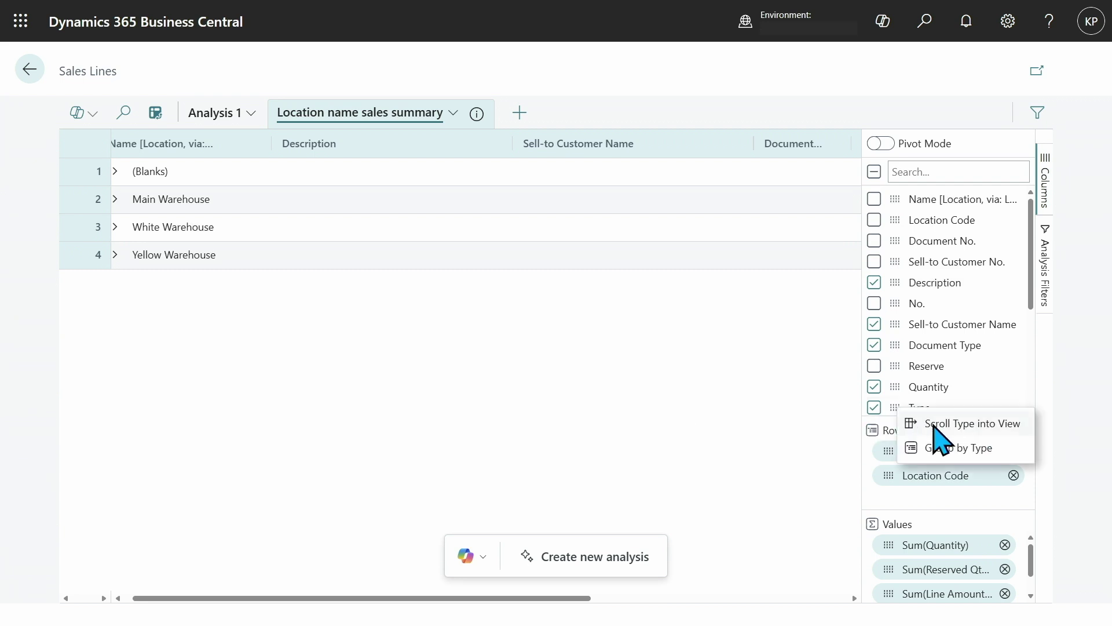
left_click(934, 426)
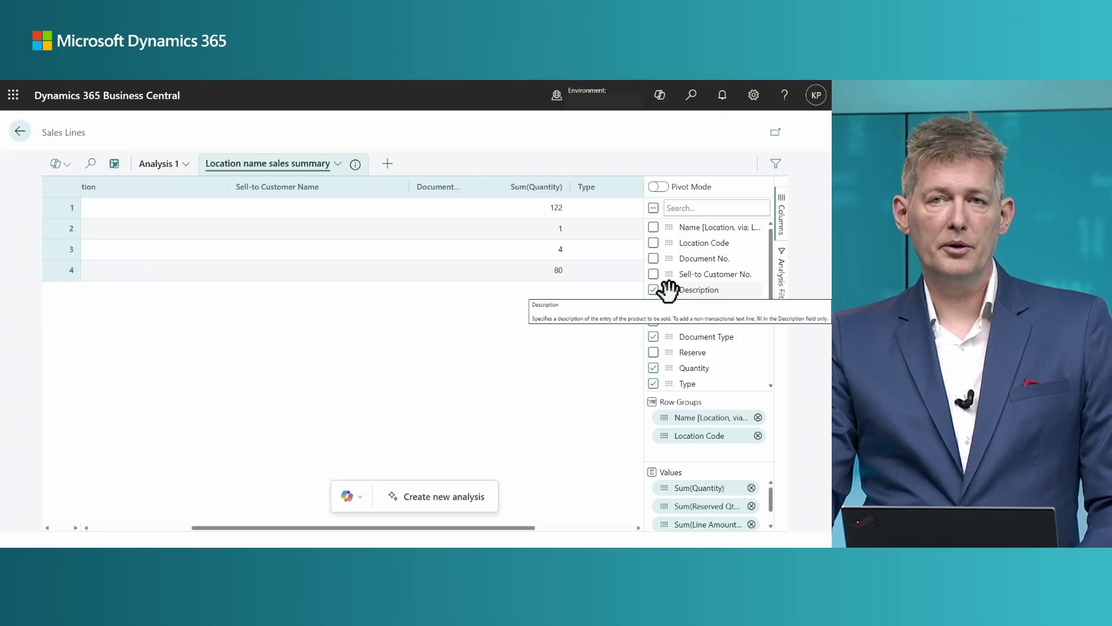
Open the Description field's context menu in the Columns panel.
right_click(672, 297)
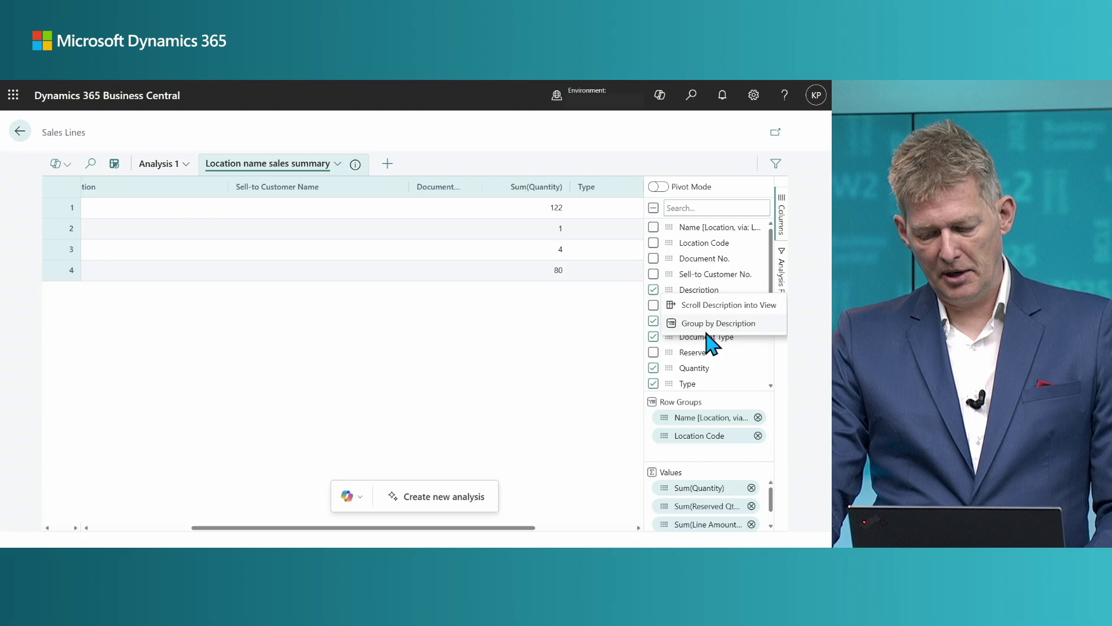